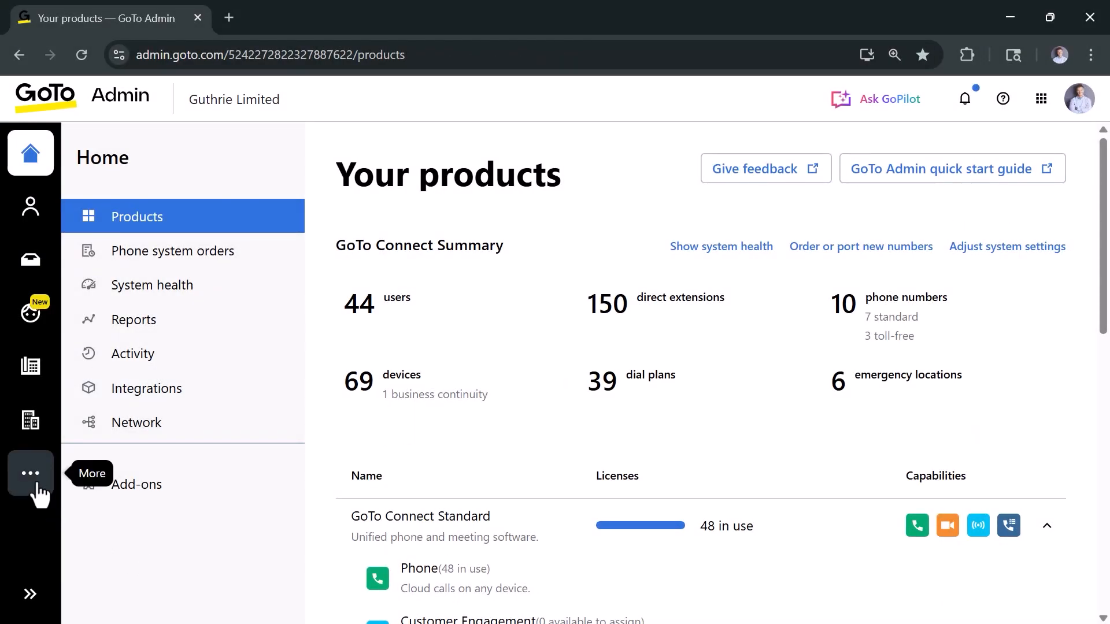
Step: Find the departing employee's extension 1156 among the phone system's direct extensions and open its details
click(30, 474)
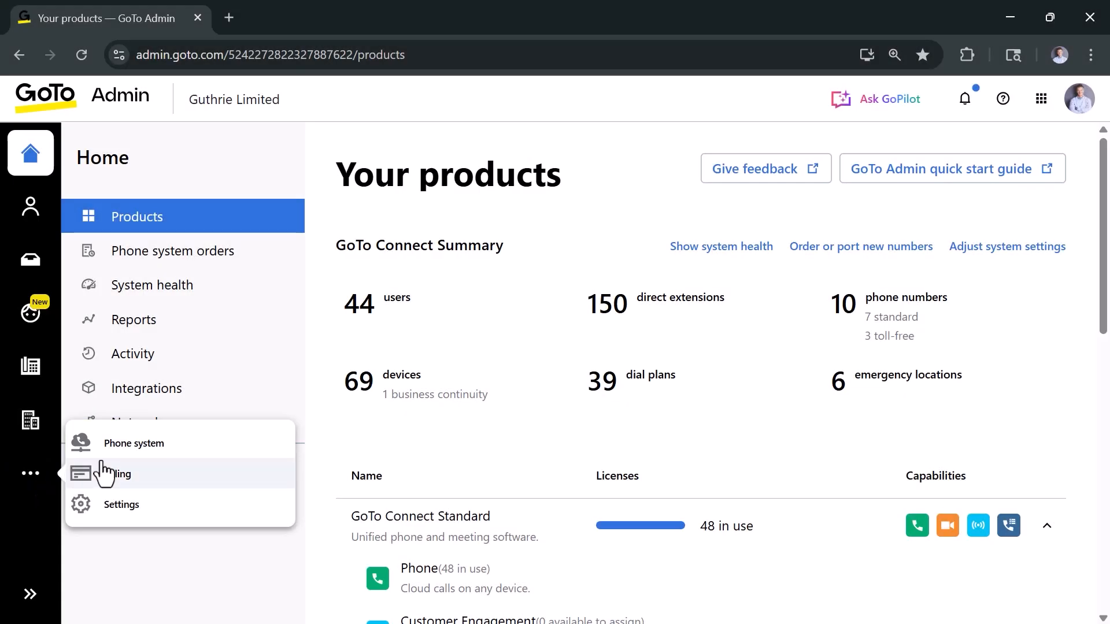
click(135, 446)
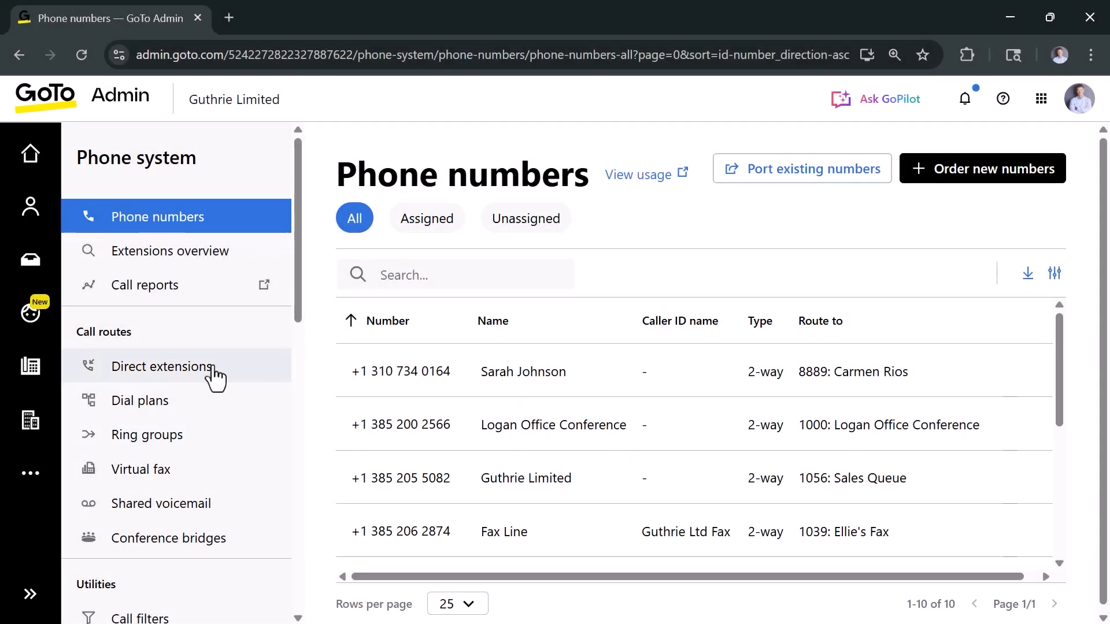
click(209, 368)
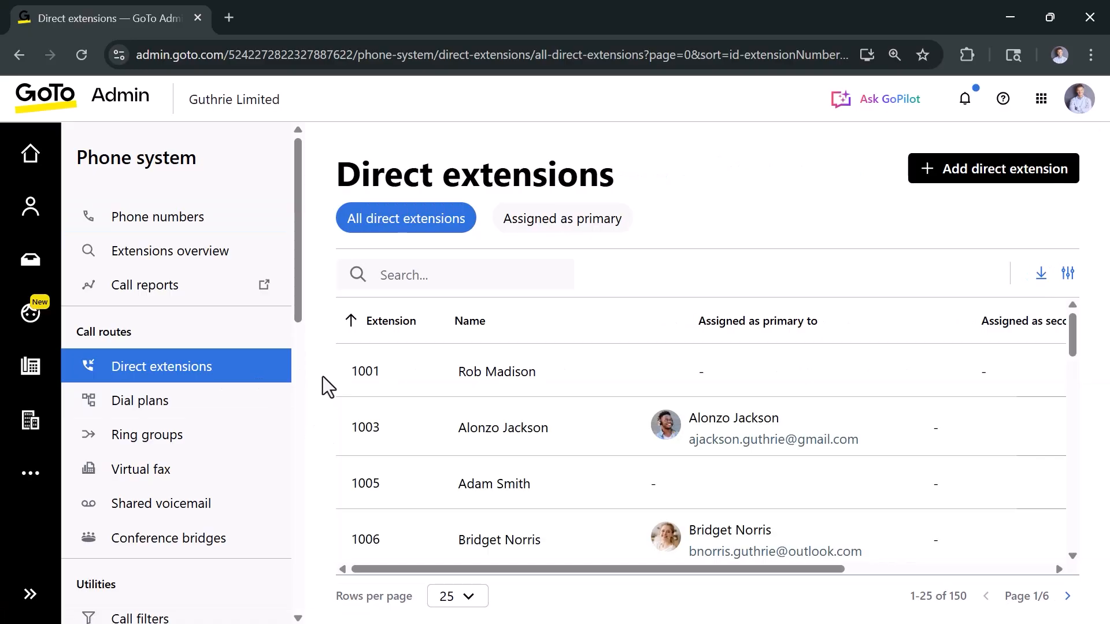
click(352, 283)
text(veronica)
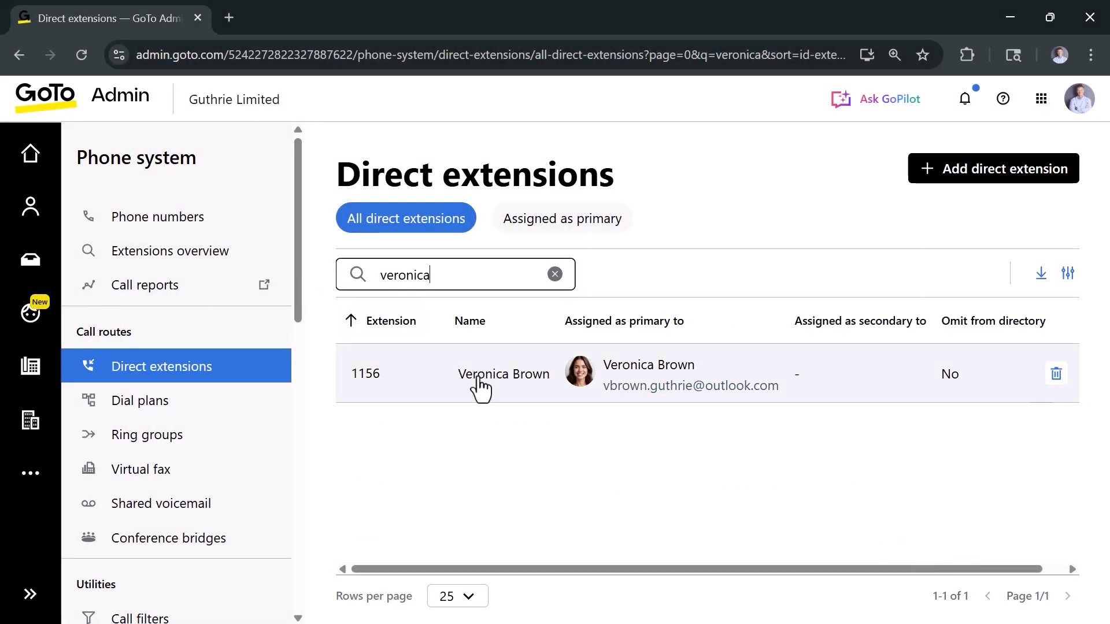
click(479, 381)
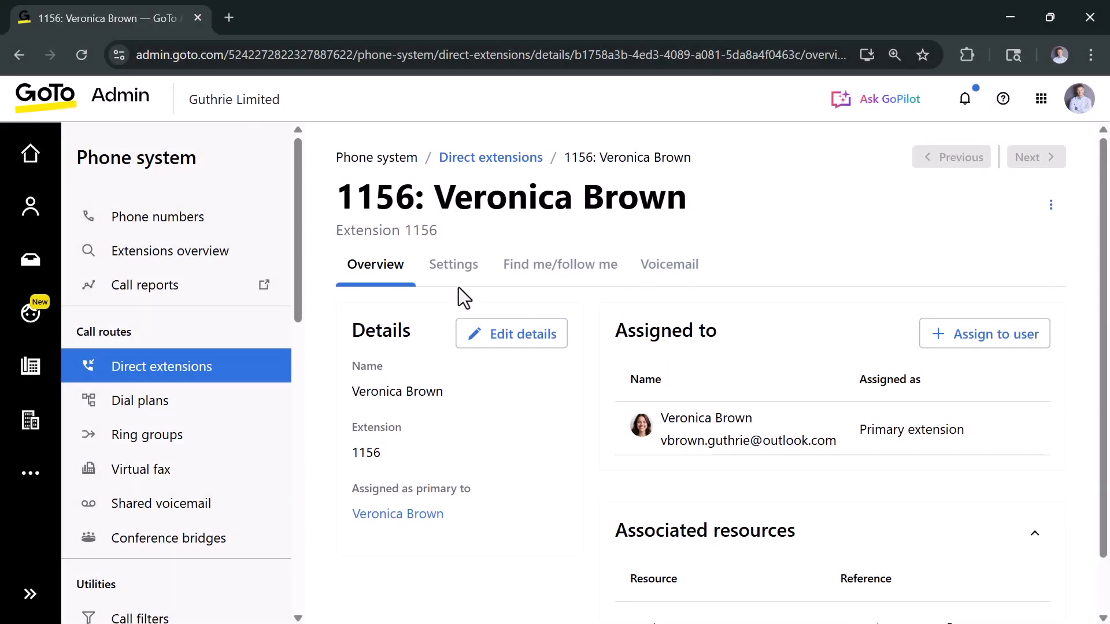
Step: Rename extension 1156 to the replacement's full name with the former owner's extension noted in square brackets, and save
click(460, 272)
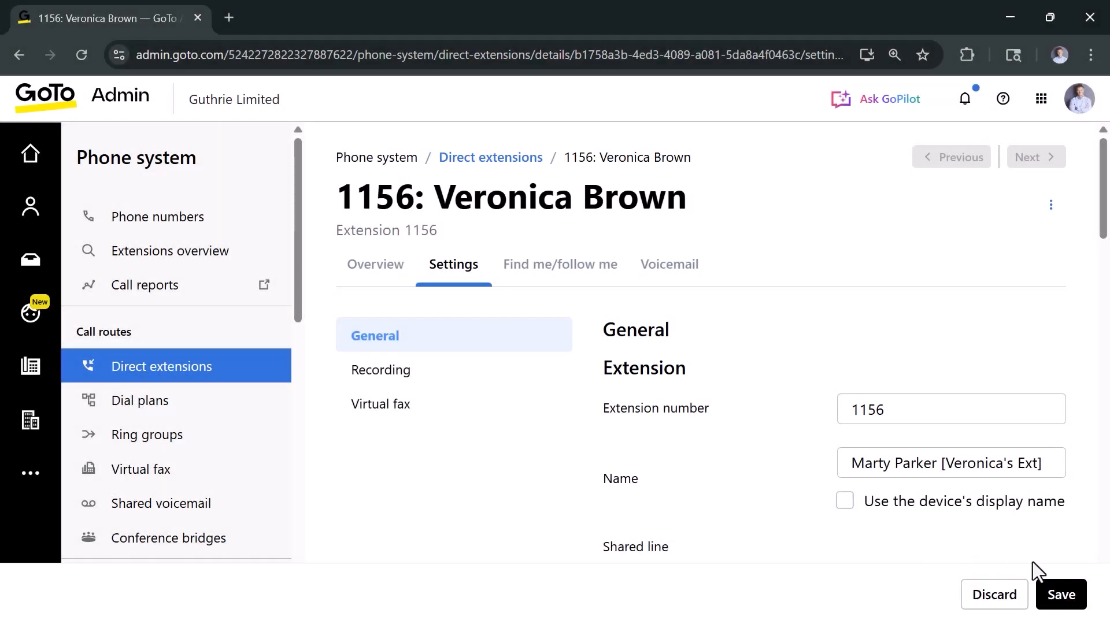
click(1060, 594)
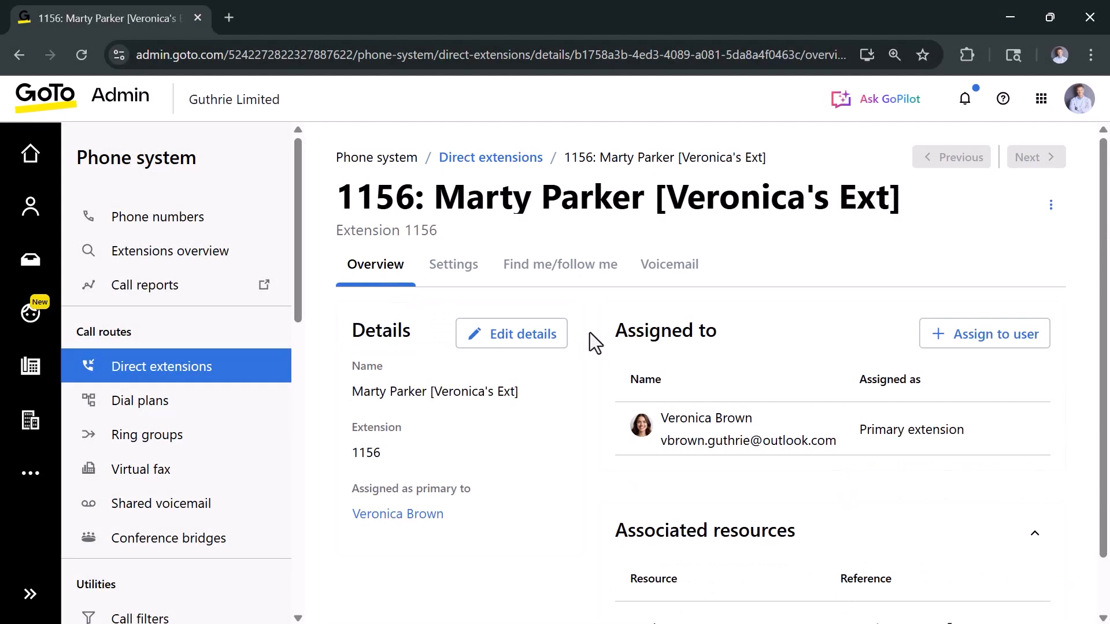
Step: Set extension 1156's find me/follow me ring destination to the replacement's extension 1157 and save
scroll(590, 332, down, 1)
click(578, 269)
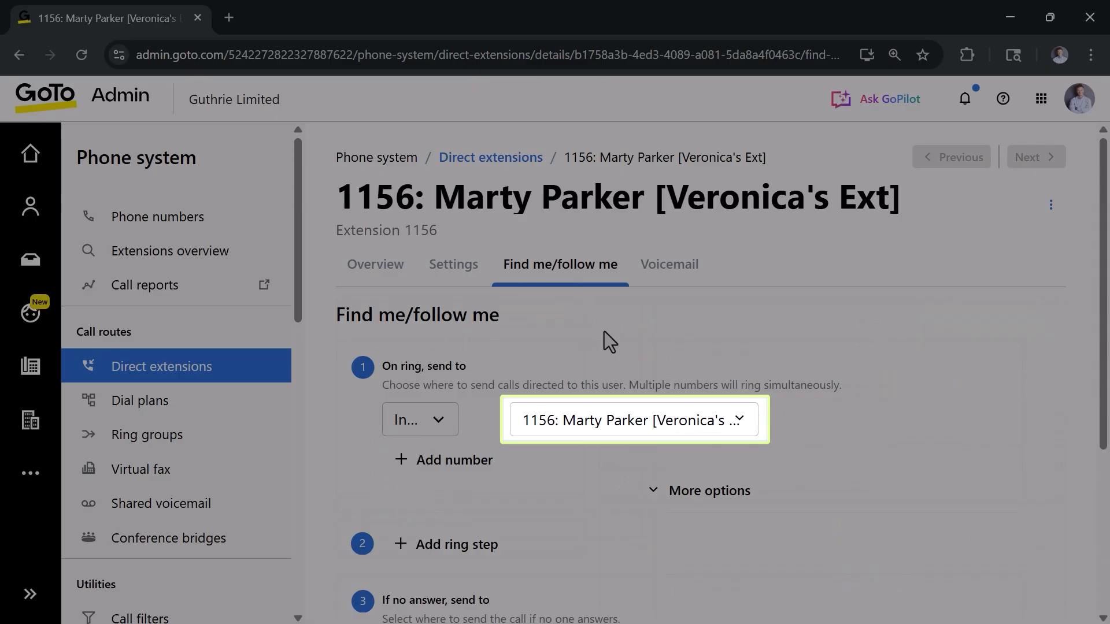
text(y)
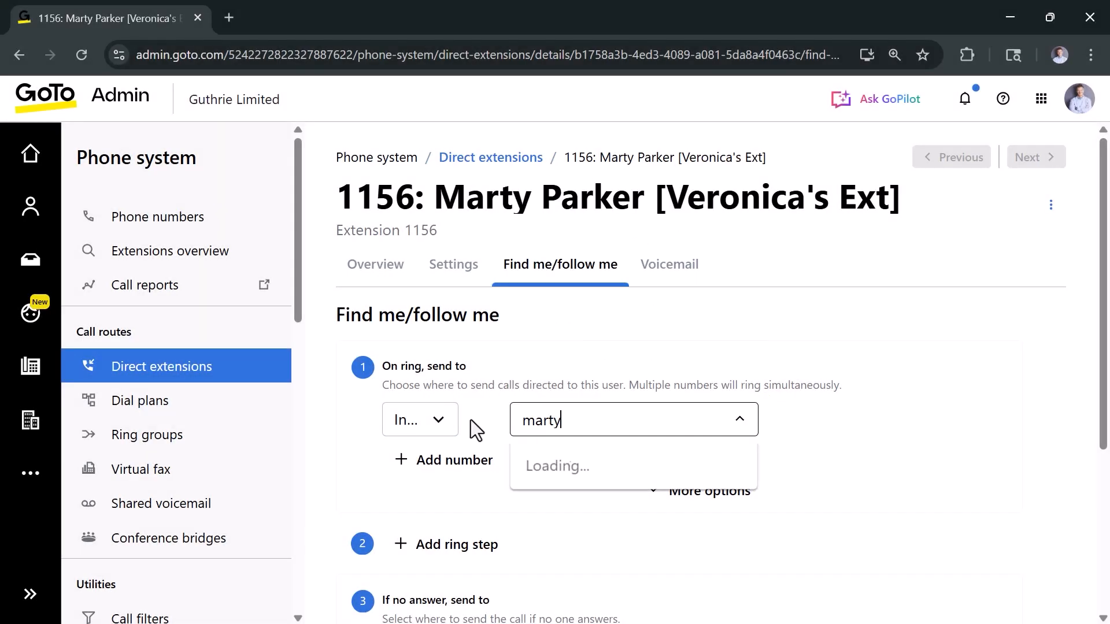
click(588, 522)
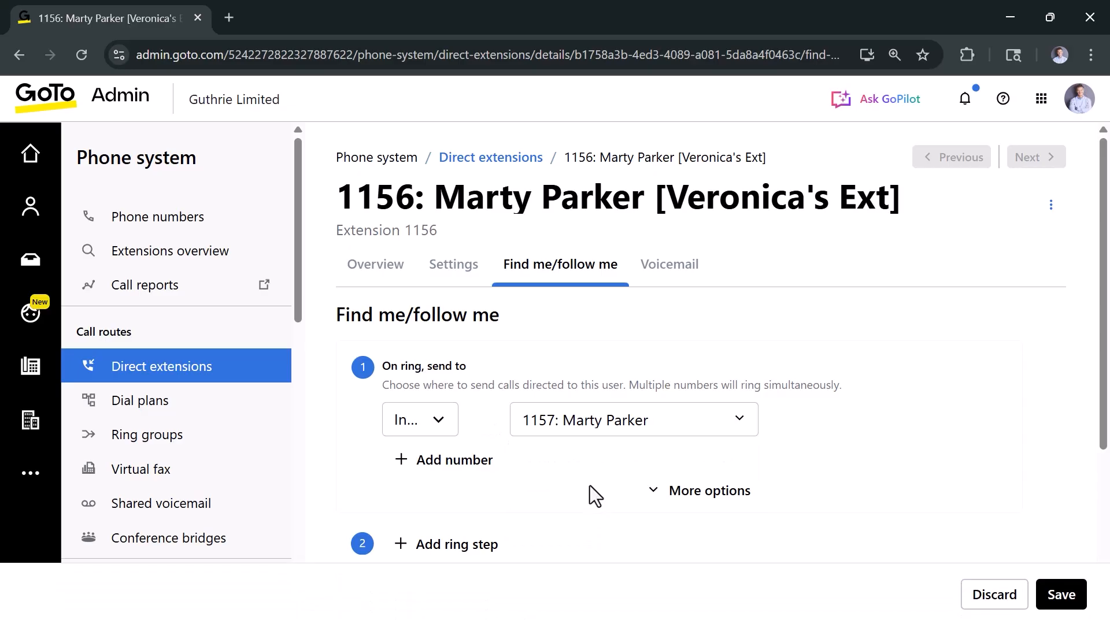
scroll(589, 485, down, 5)
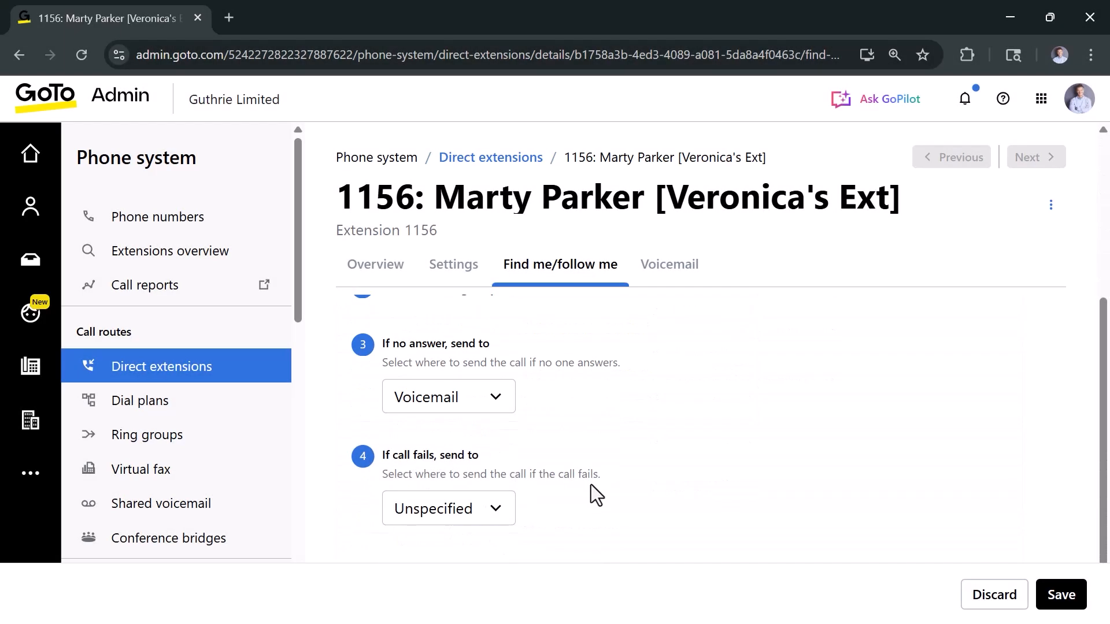
scroll(591, 484, up, 2)
scroll(591, 485, up, 3)
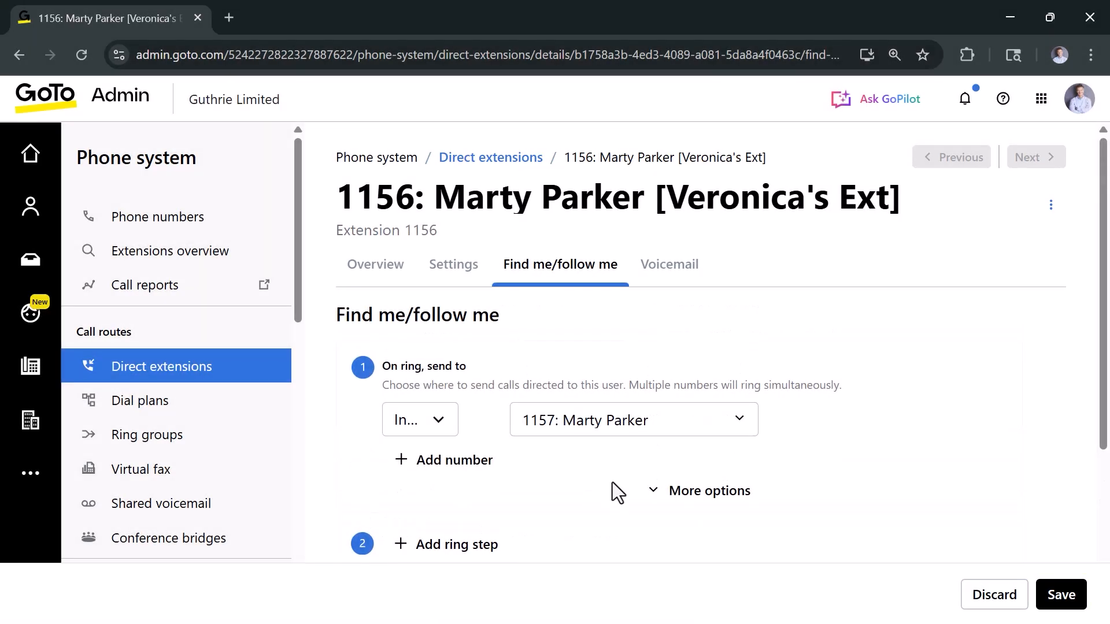
click(1053, 601)
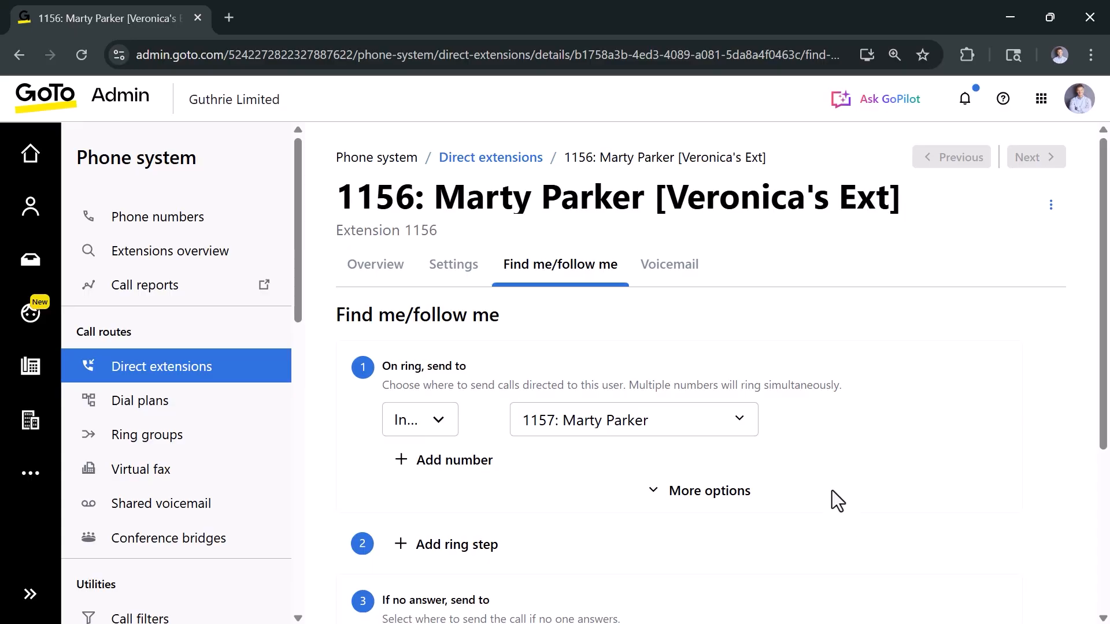
Step: Find the departing employee, who holds primary extension 1156, in the users list and open their profile
click(386, 282)
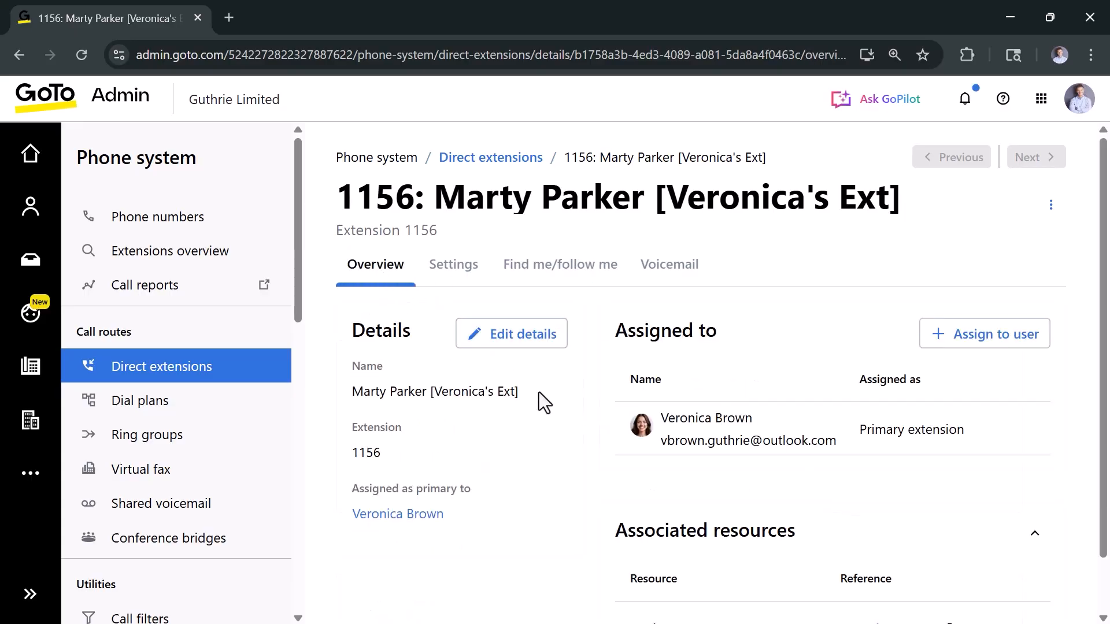
scroll(541, 395, down, 1)
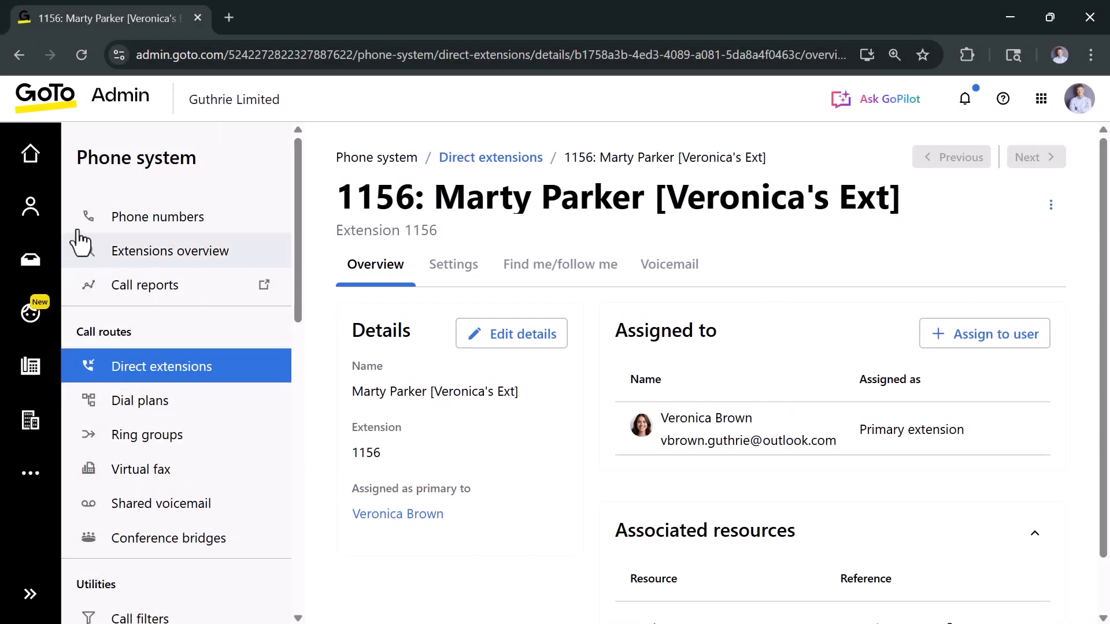
click(48, 213)
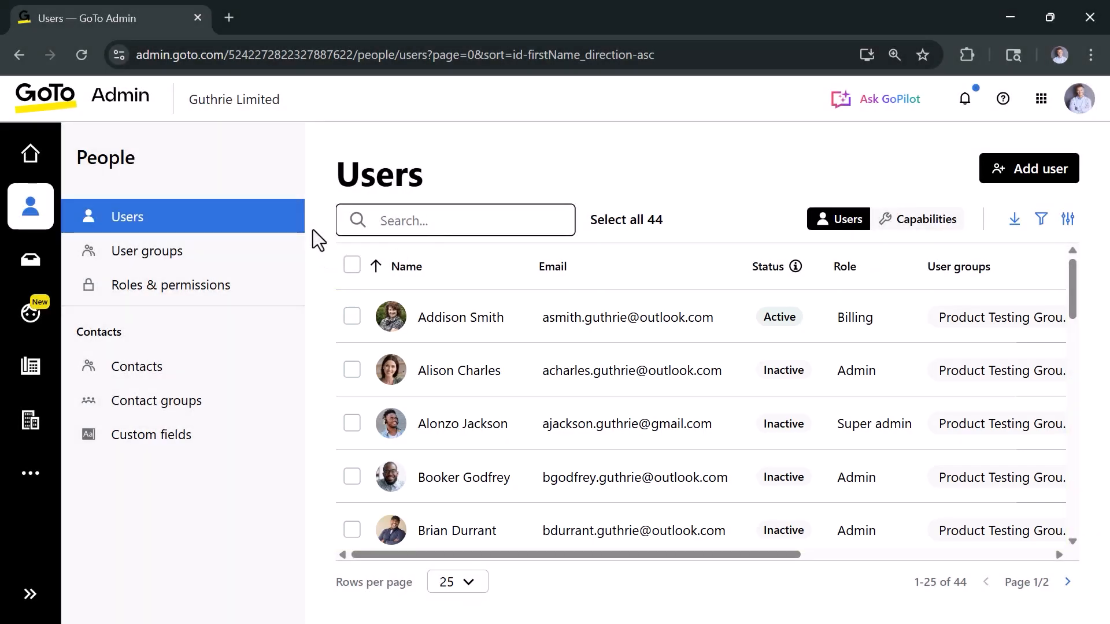
text(veronica)
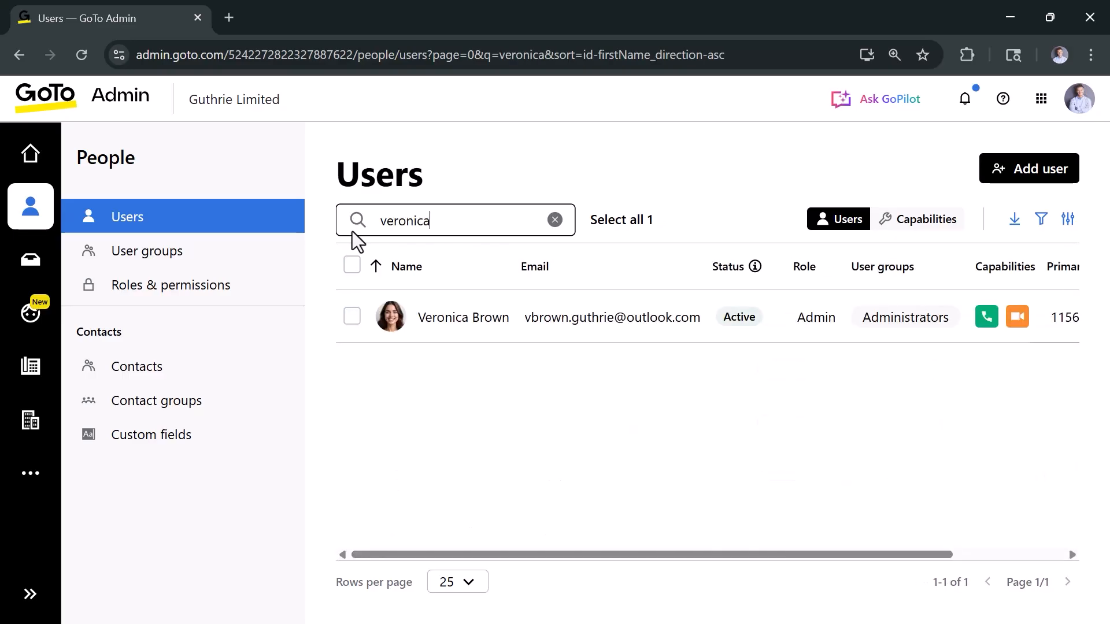
click(462, 317)
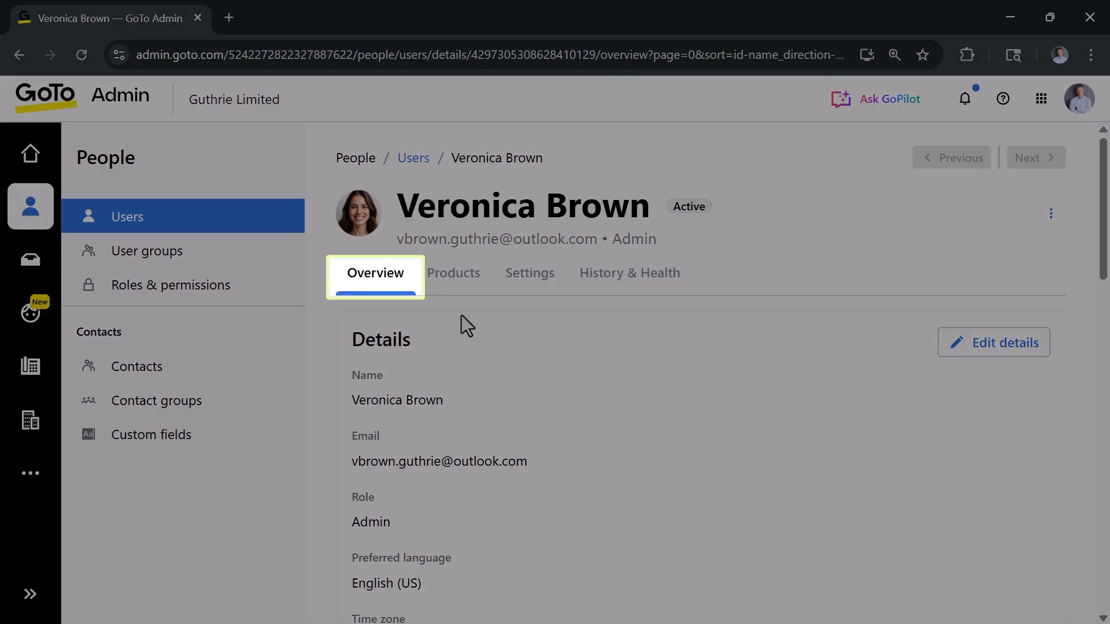
Step: Remove the departing employee from the Administrators user group
scroll(480, 324, down, 3)
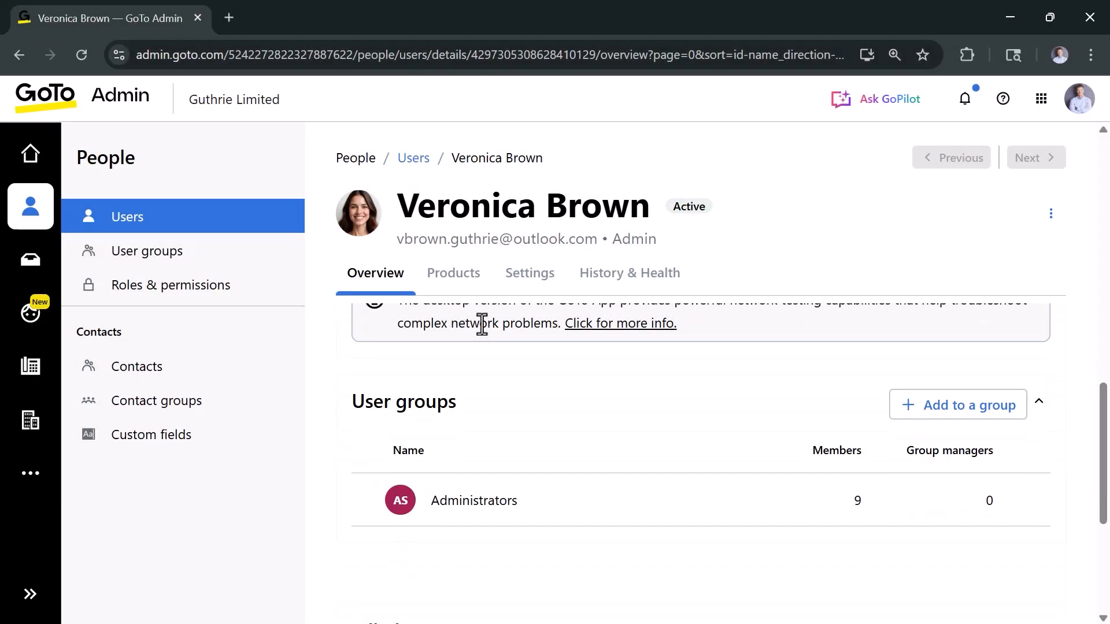
mouse_move(988, 513)
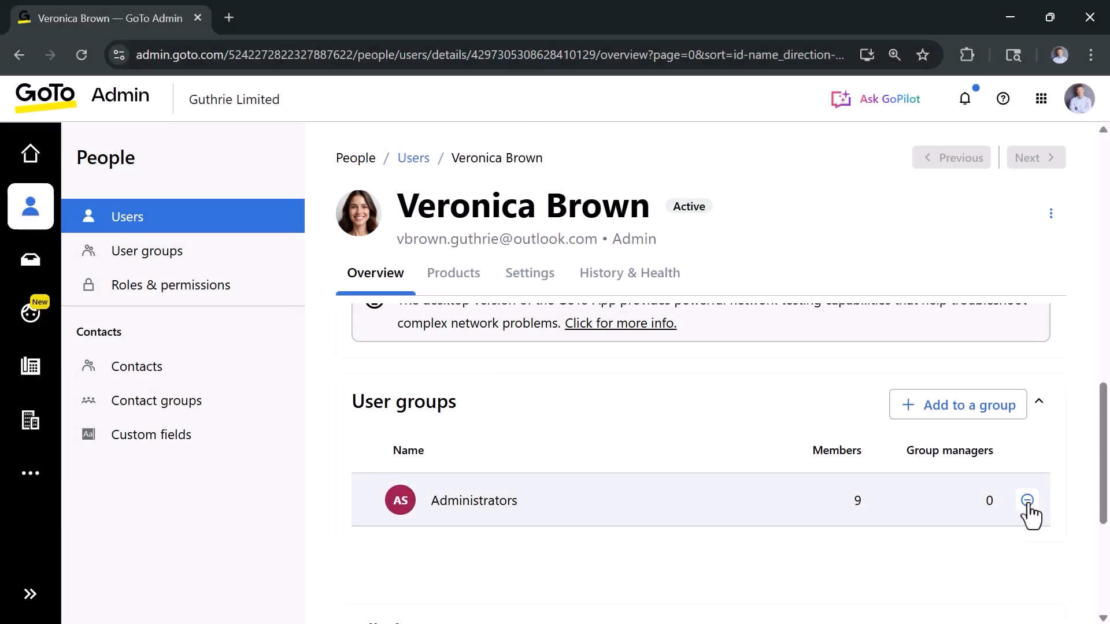
click(1028, 508)
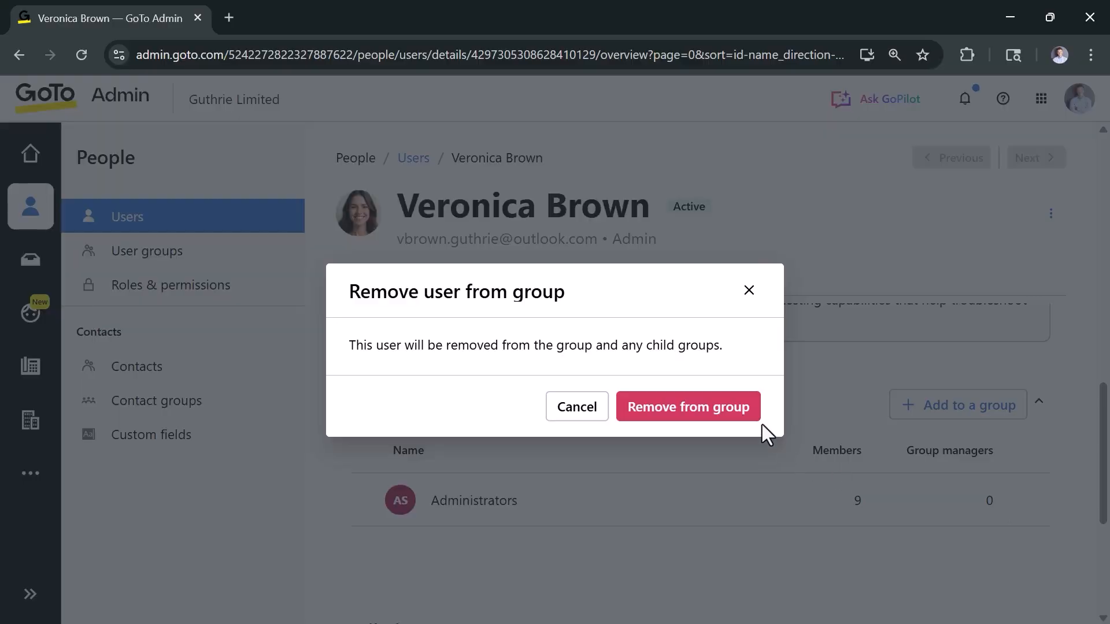
click(720, 414)
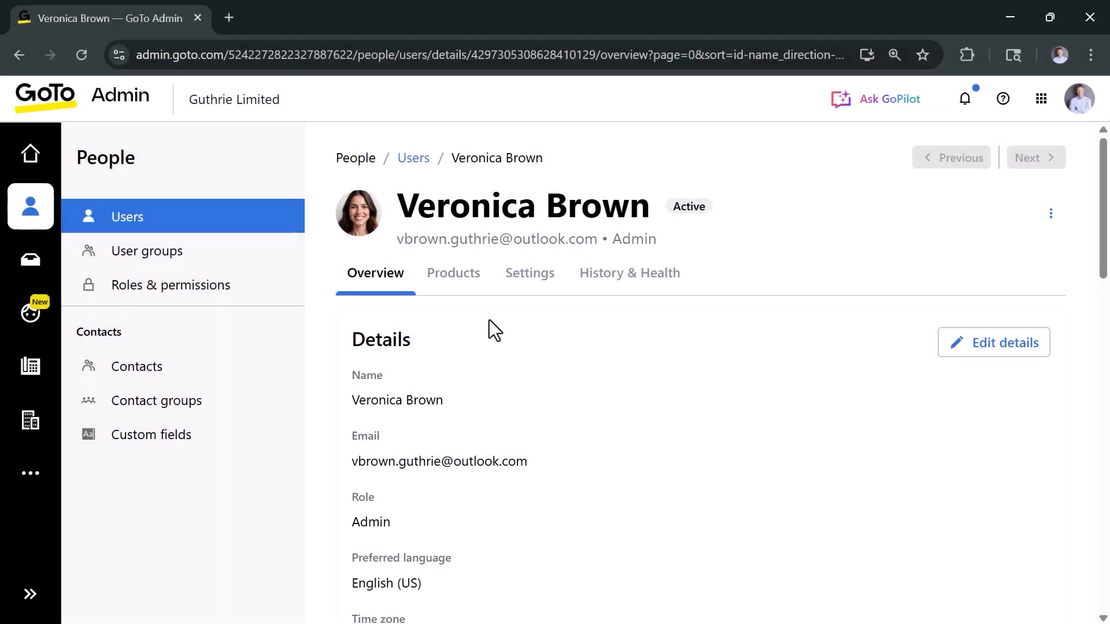
Step: Turn off the user's GoTo Connect Standard subscription and save with the product change notification email enabled
click(460, 287)
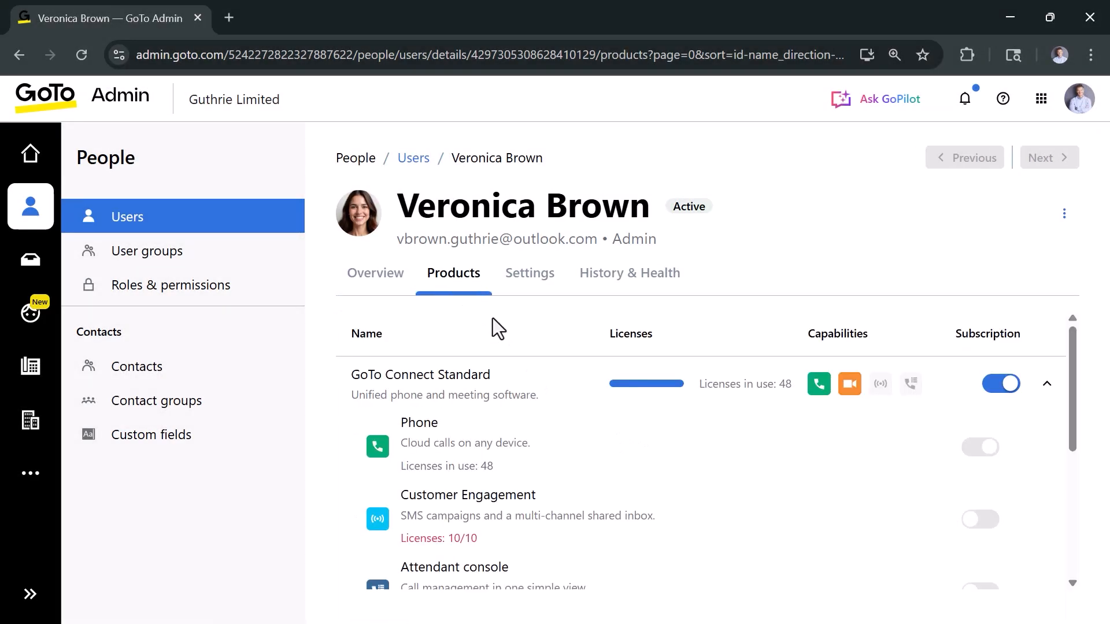
click(1046, 383)
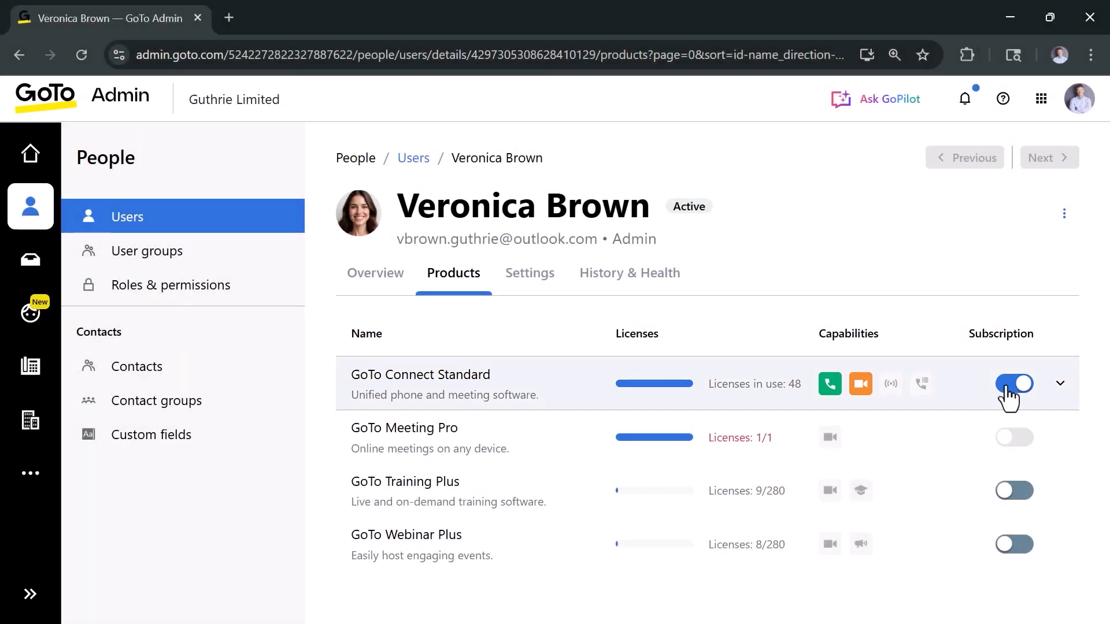
click(1014, 383)
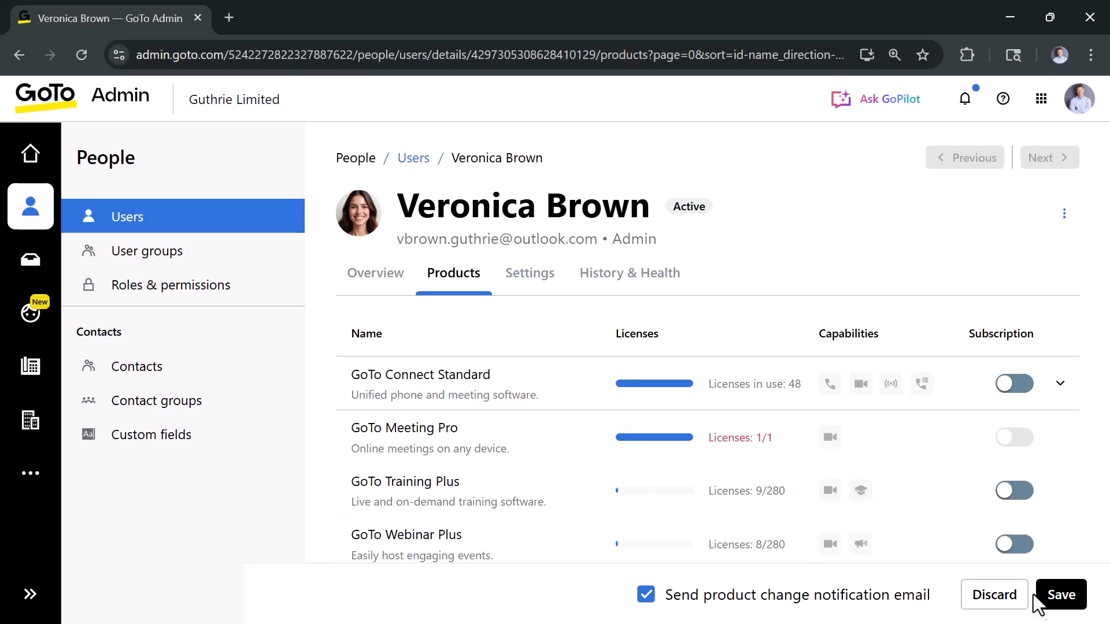
click(1049, 601)
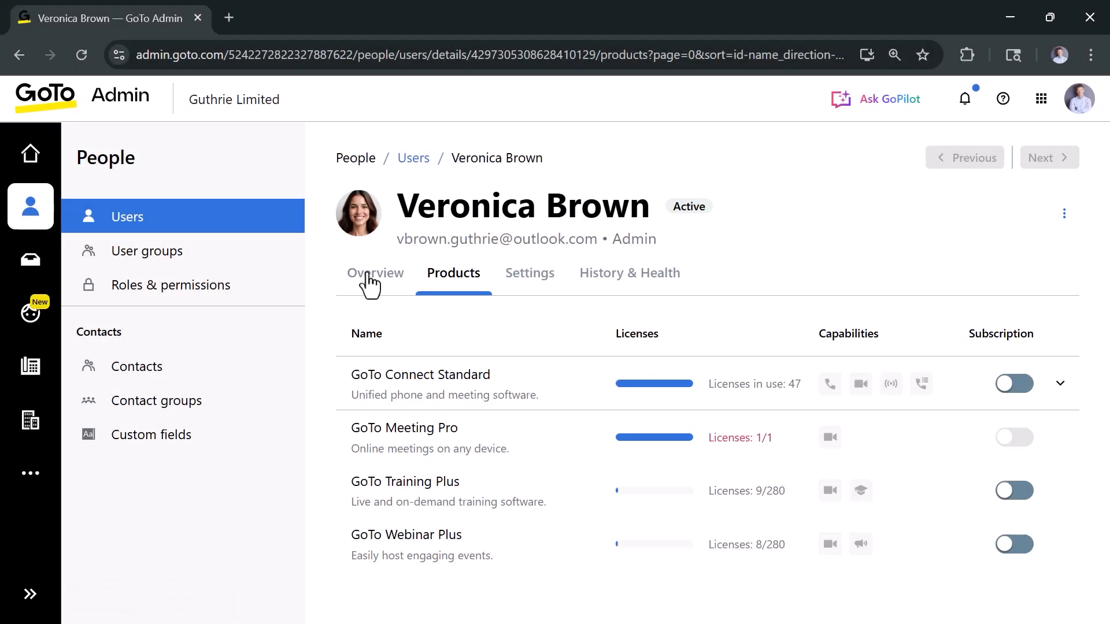
Step: Change the user's admin role to Member in the user details and save with the notification email enabled
click(370, 281)
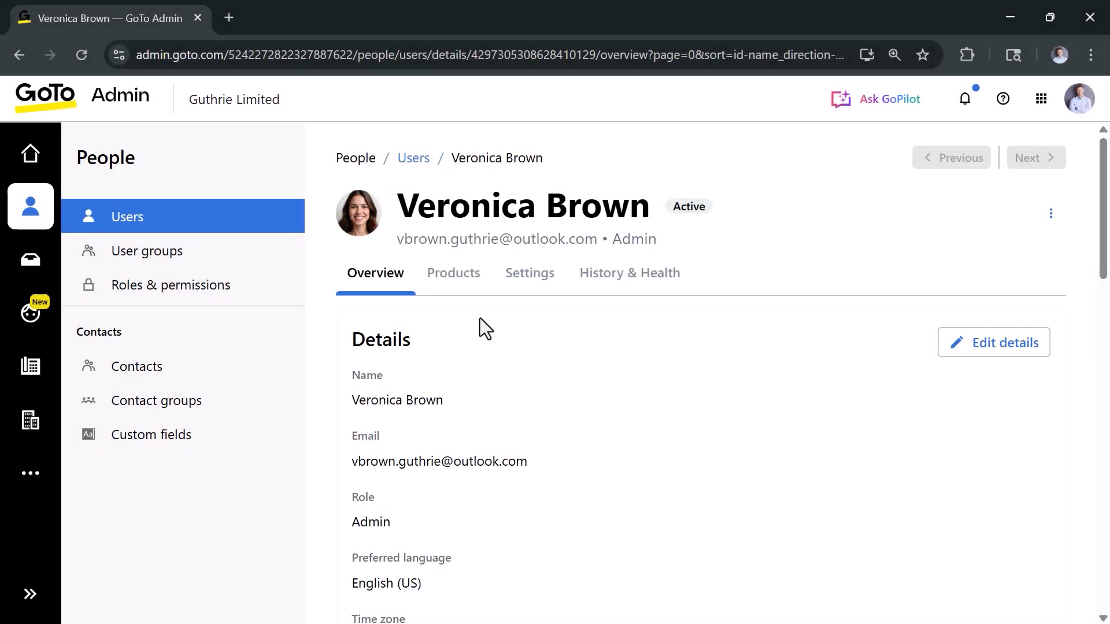
click(966, 347)
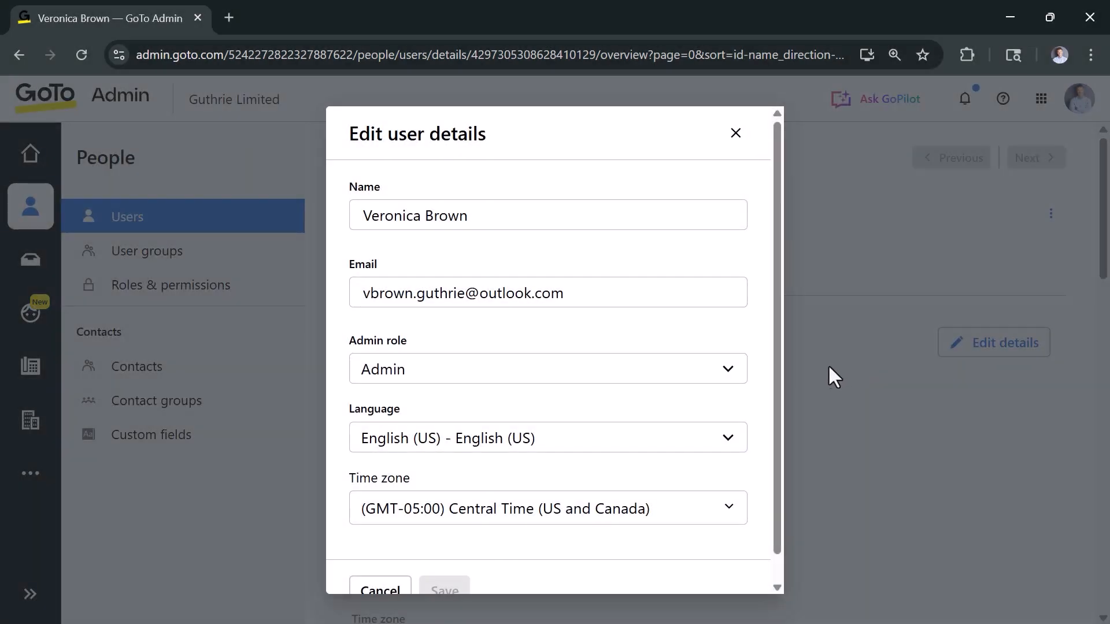
click(732, 374)
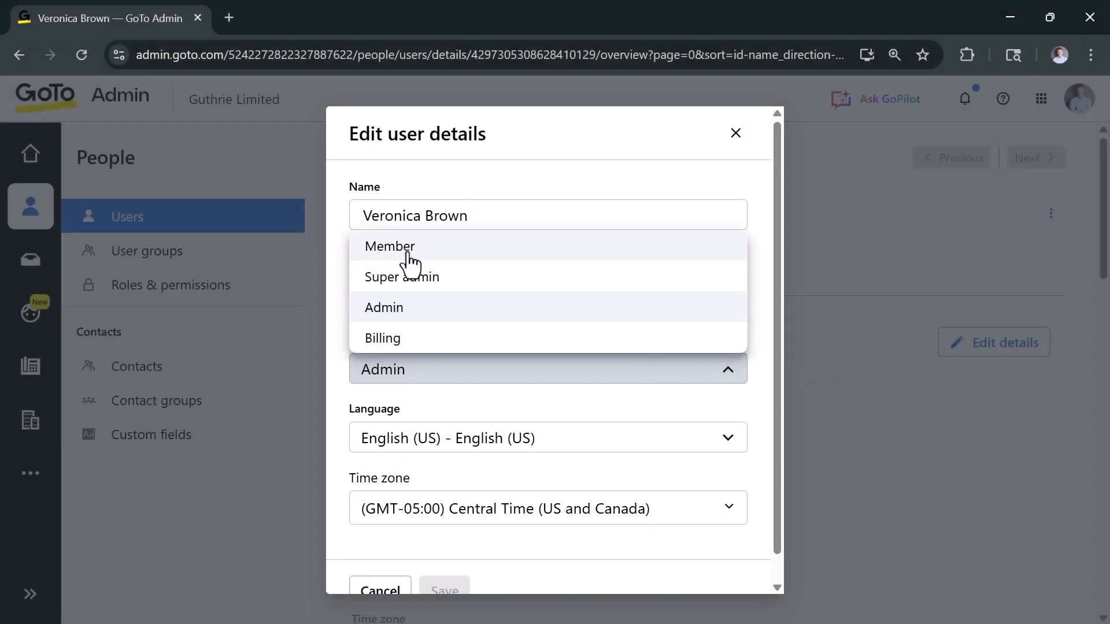
click(407, 249)
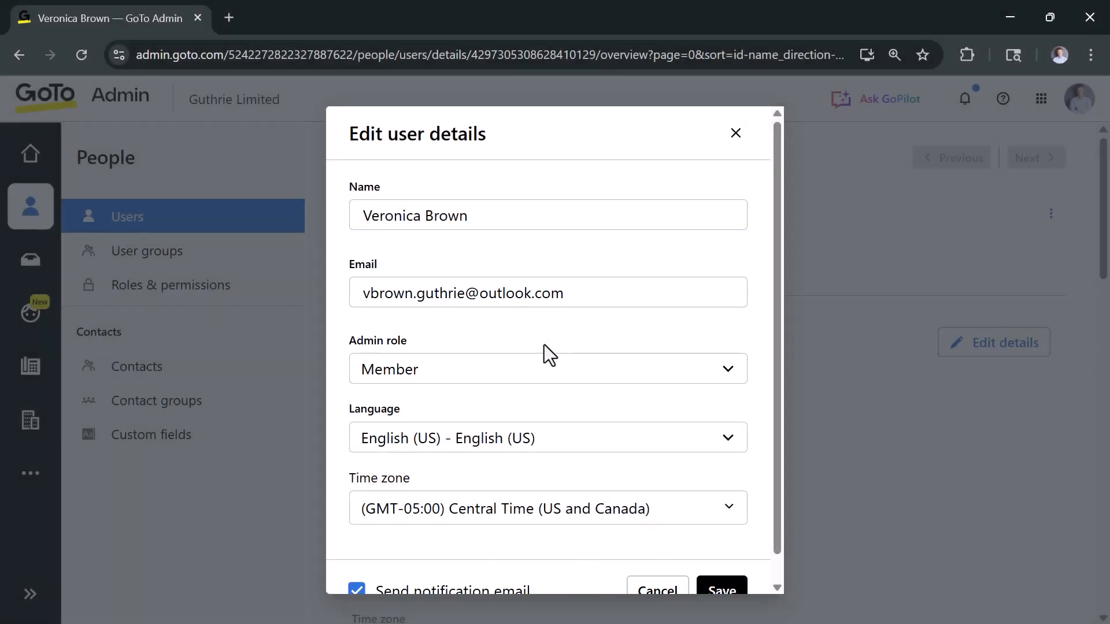
scroll(764, 422, down, 1)
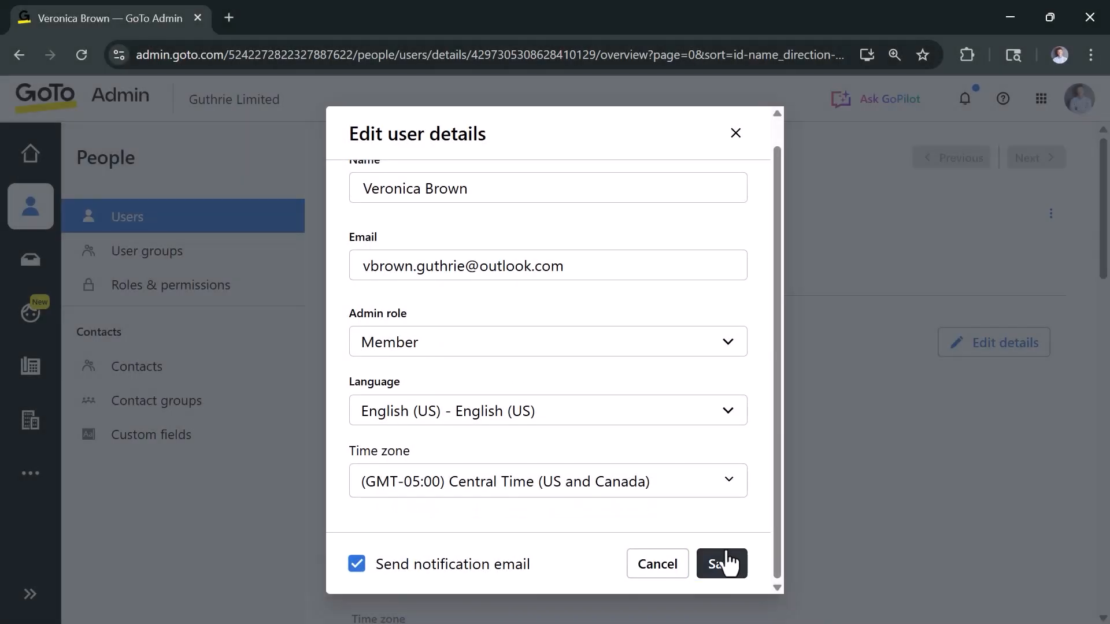
click(726, 566)
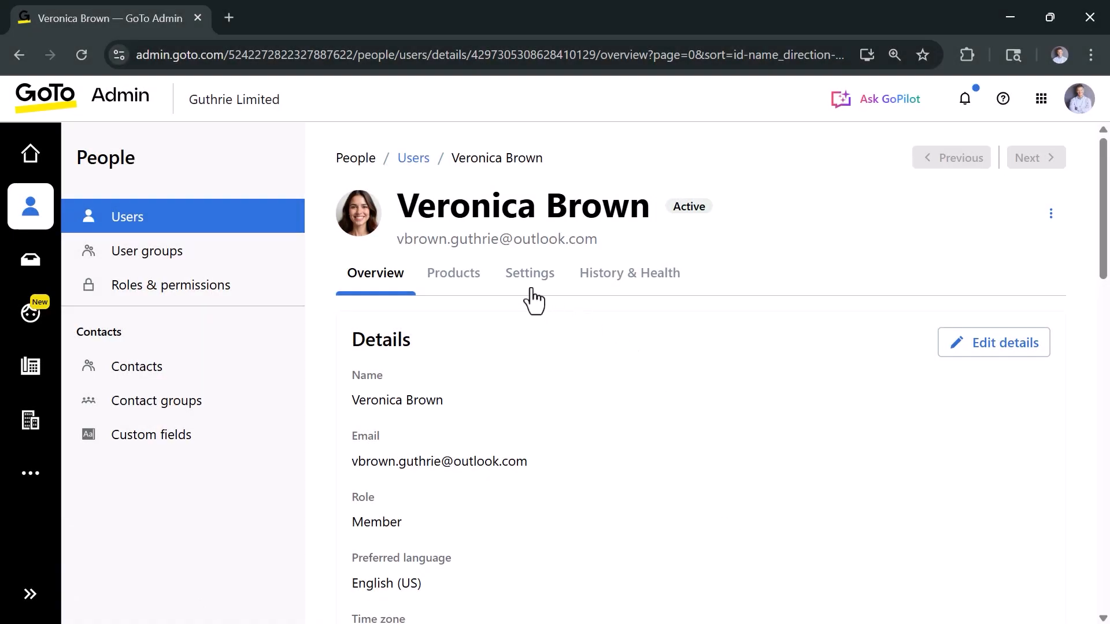
Step: Remove the user's Supervisor role from the Billing Chat Queue in their inbox settings
click(528, 286)
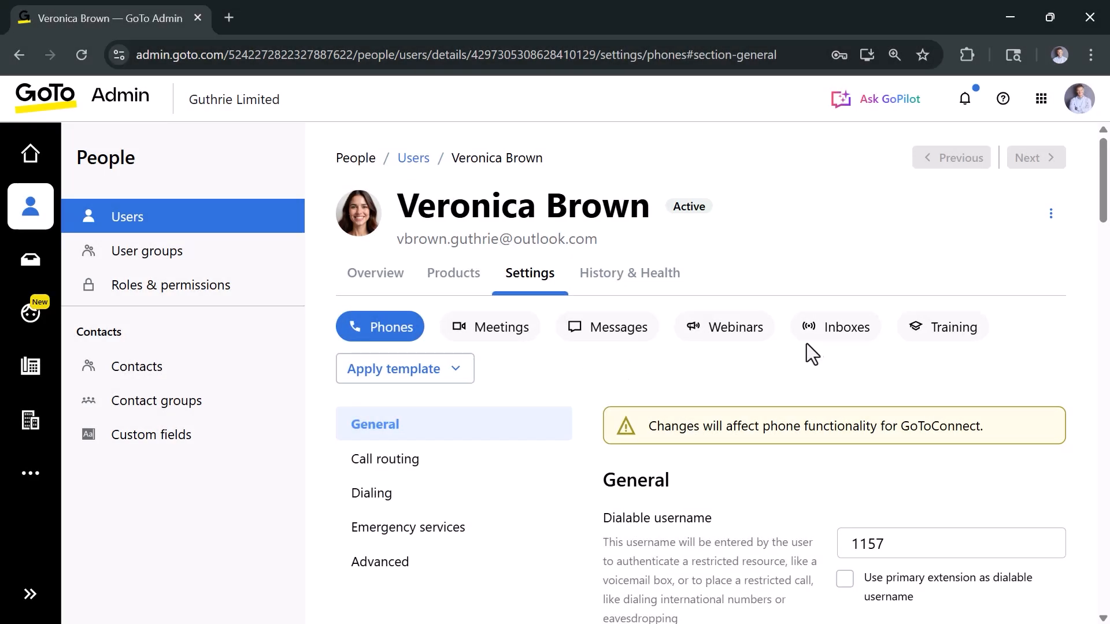
click(850, 335)
scroll(833, 366, down, 5)
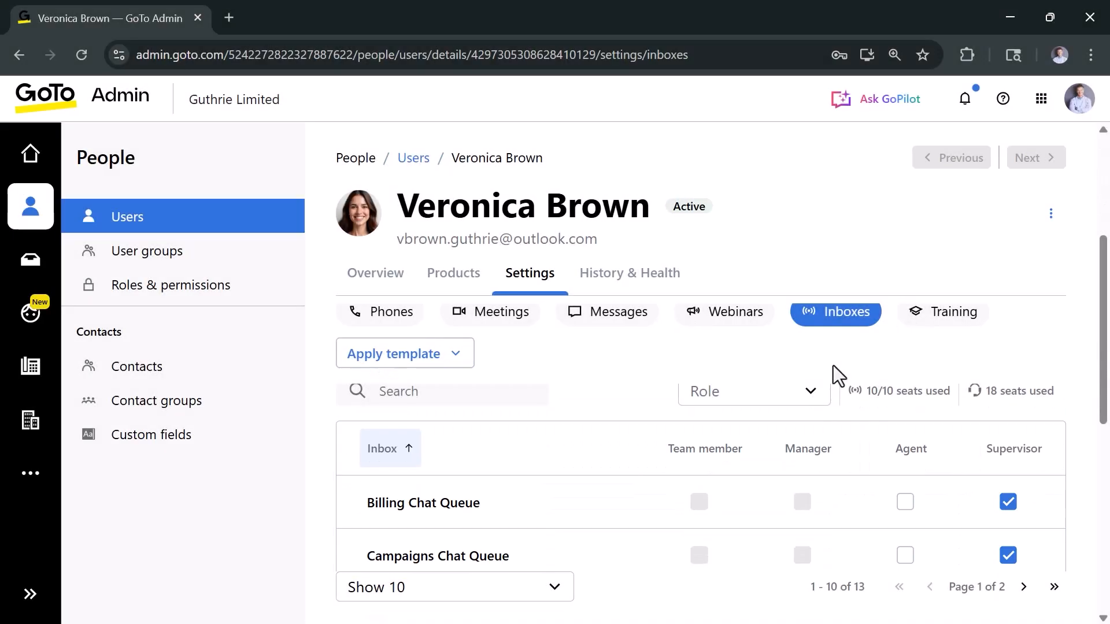
click(1007, 502)
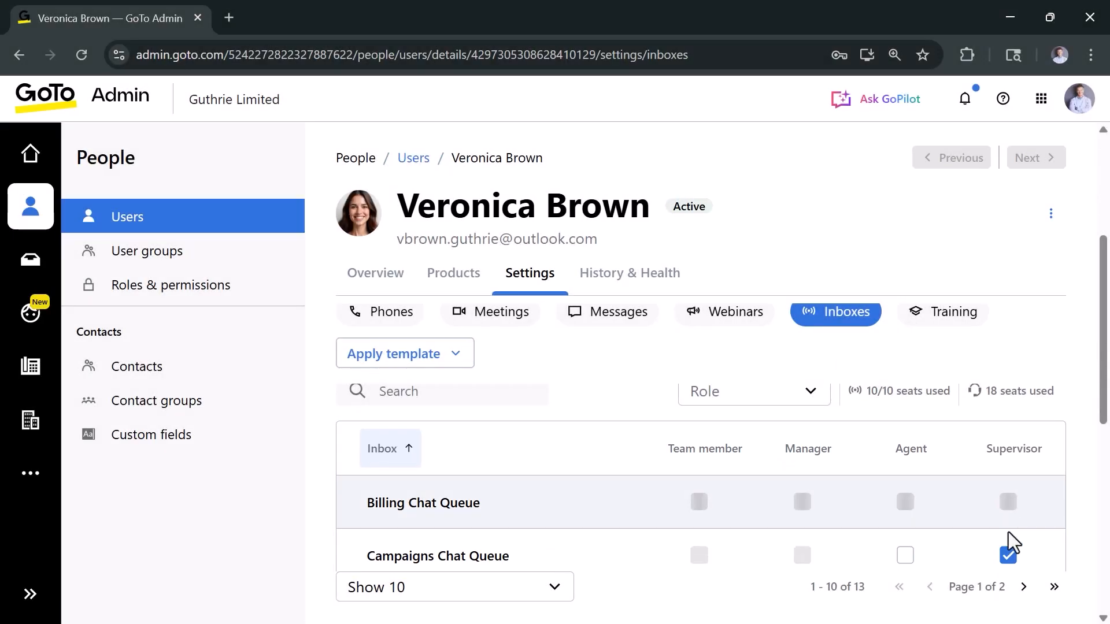
Step: Remove the departing employee's Supervisor role from the Campaigns Chat Queue in their inbox settings
click(1007, 555)
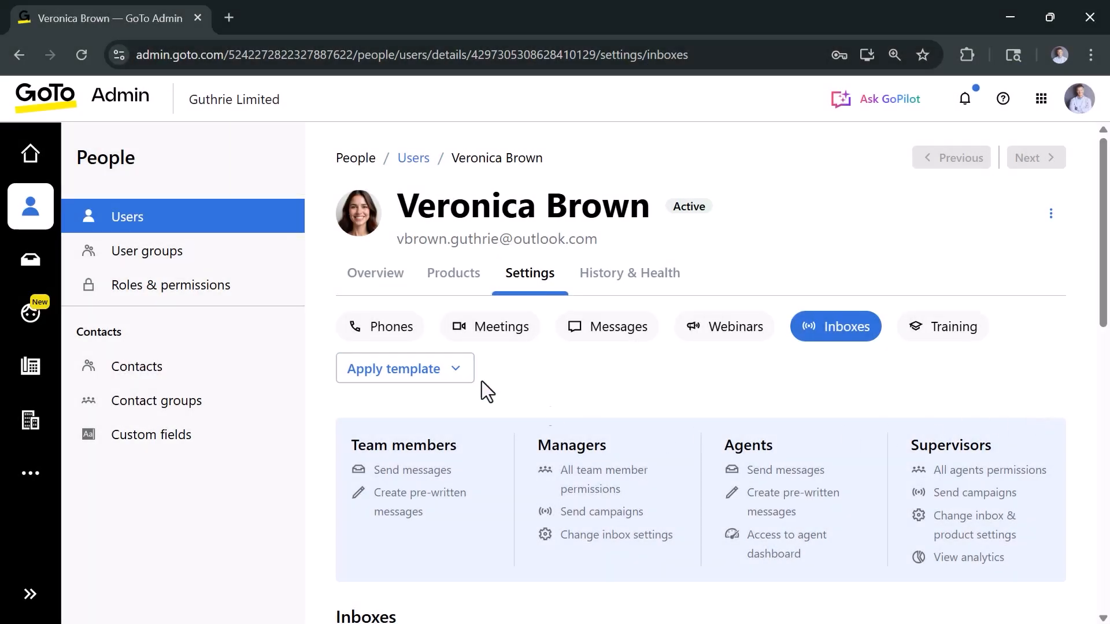
Step: Search the users list for the departing employee by first name and start deleting their account
click(190, 232)
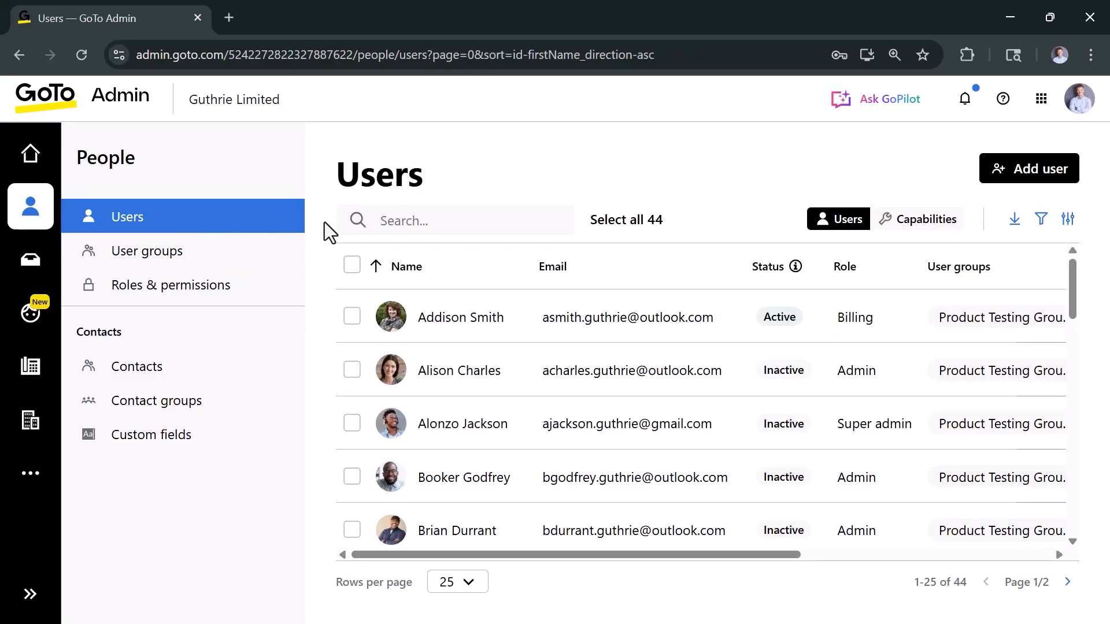
click(365, 220)
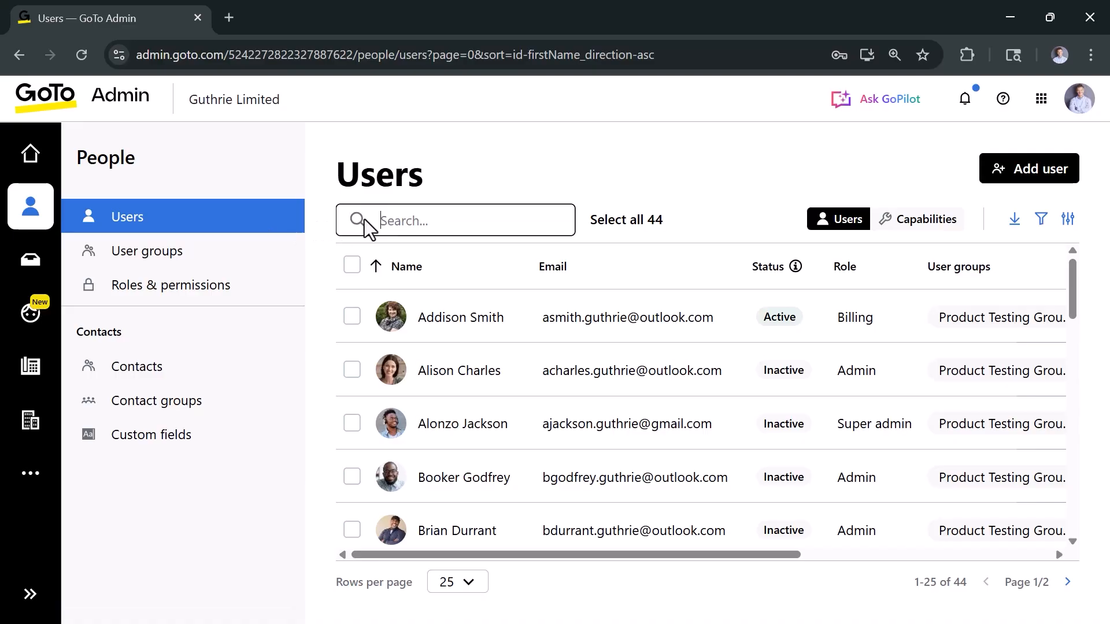
text(veronica)
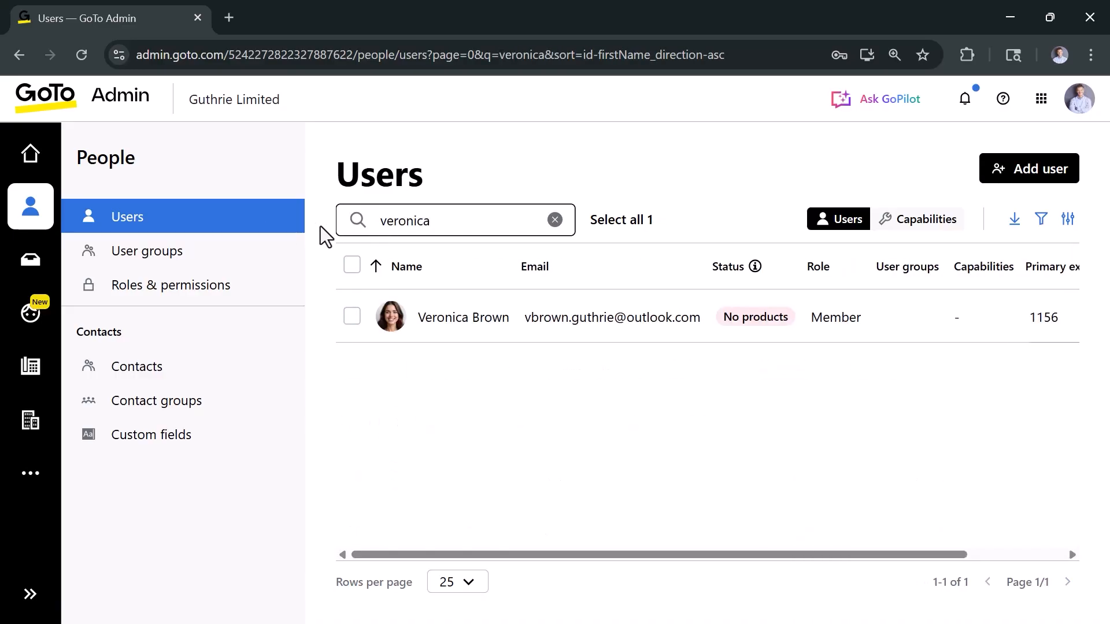
mouse_move(896, 322)
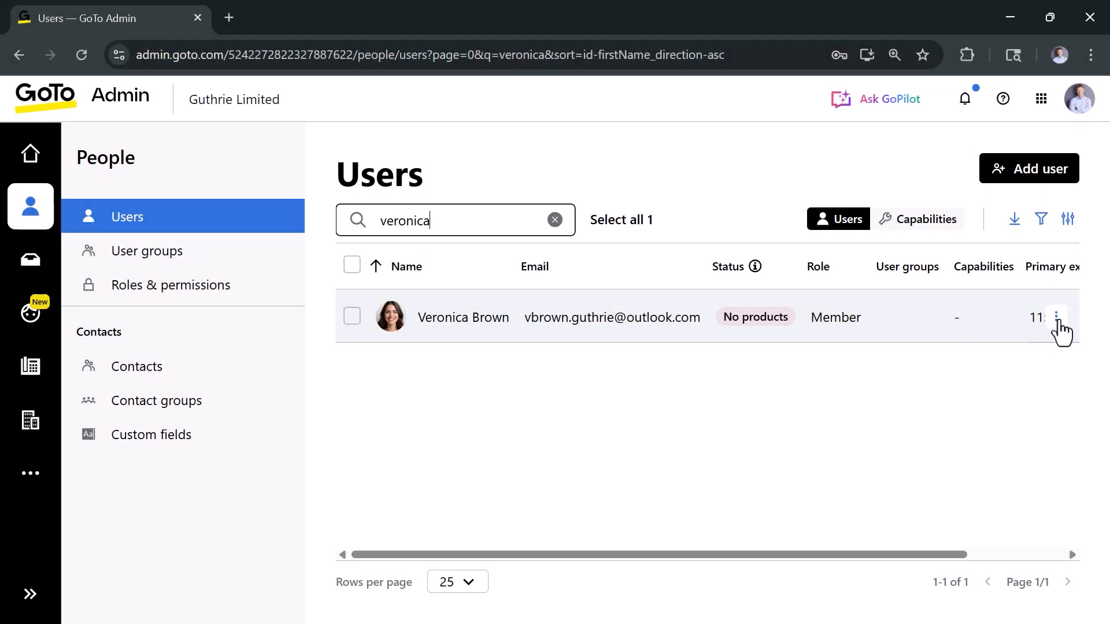
click(1058, 322)
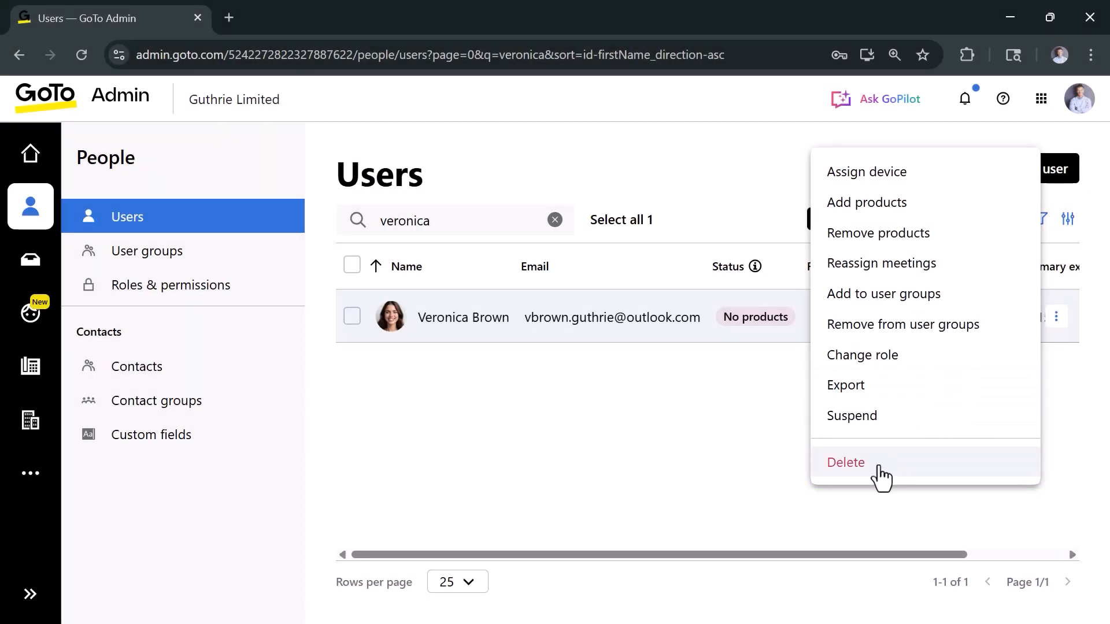
click(875, 468)
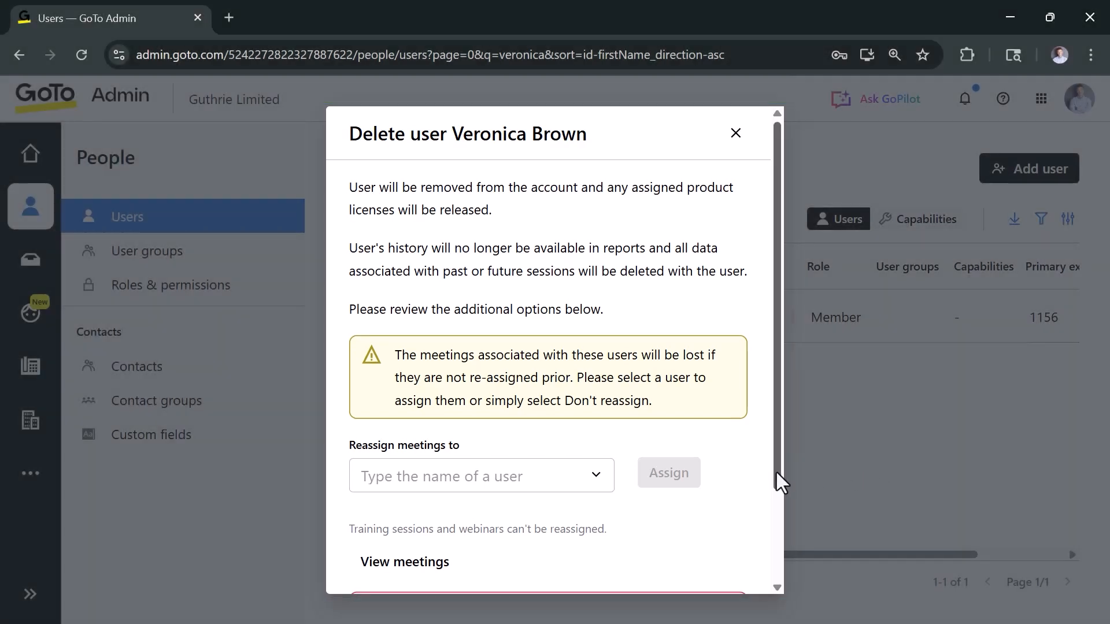
Step: Reassign the departing employee's meetings to the replacement employee and confirm the user's deletion
drag(776, 473, 778, 569)
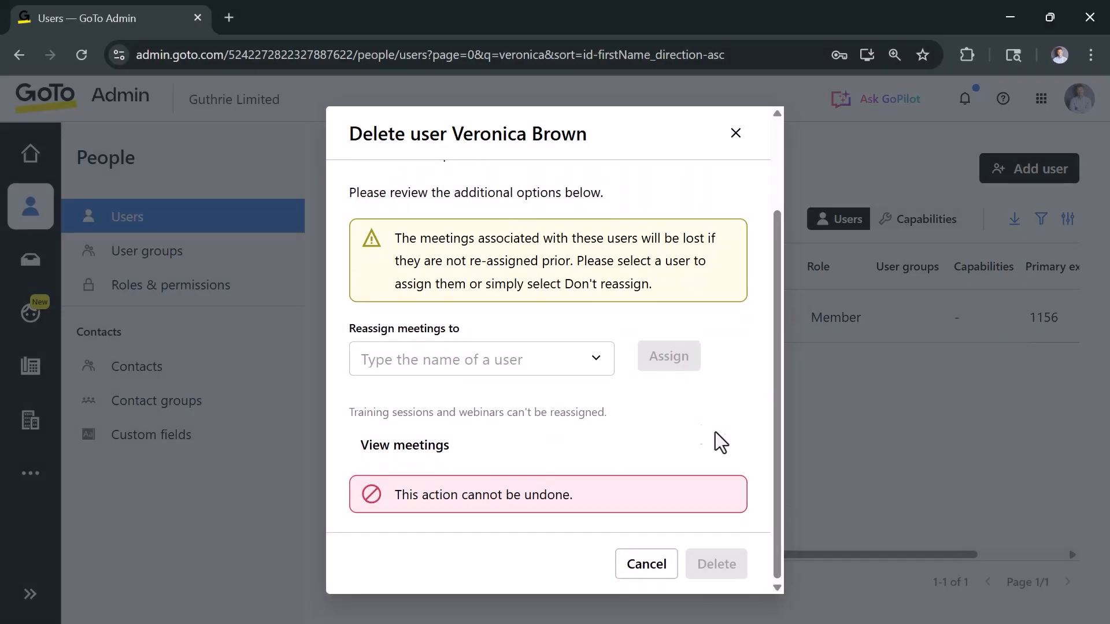
click(584, 363)
text(marty)
click(573, 422)
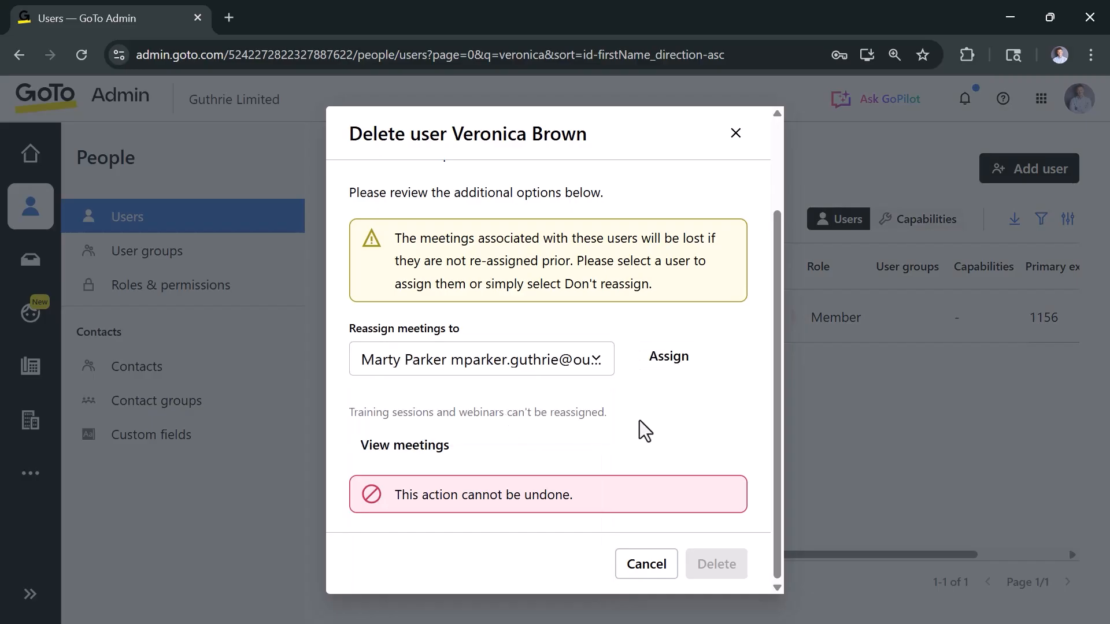
click(672, 361)
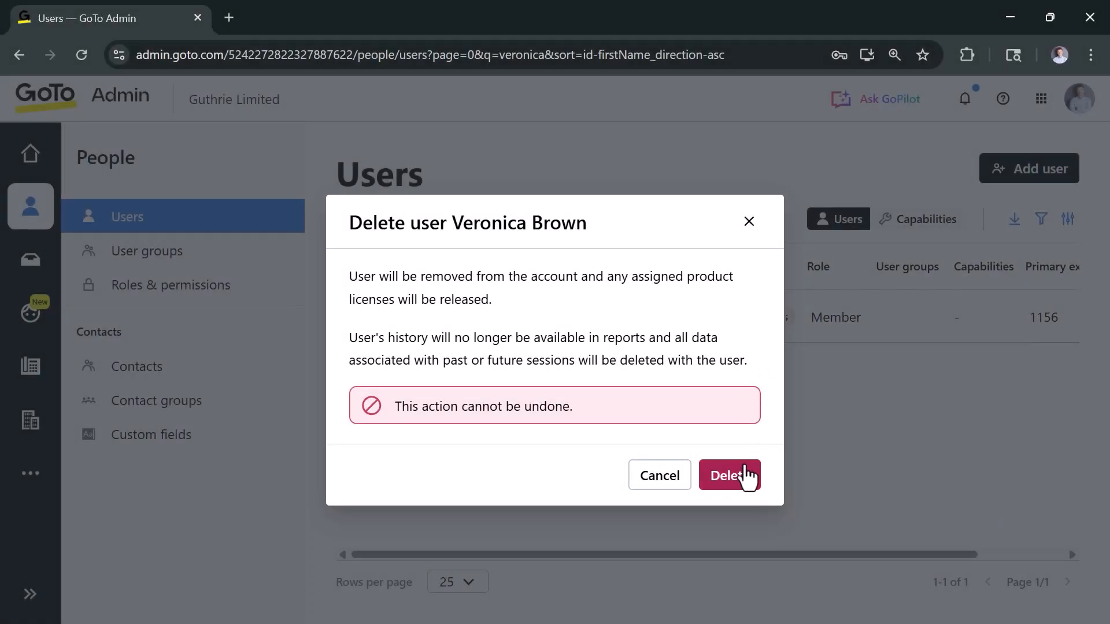
click(739, 480)
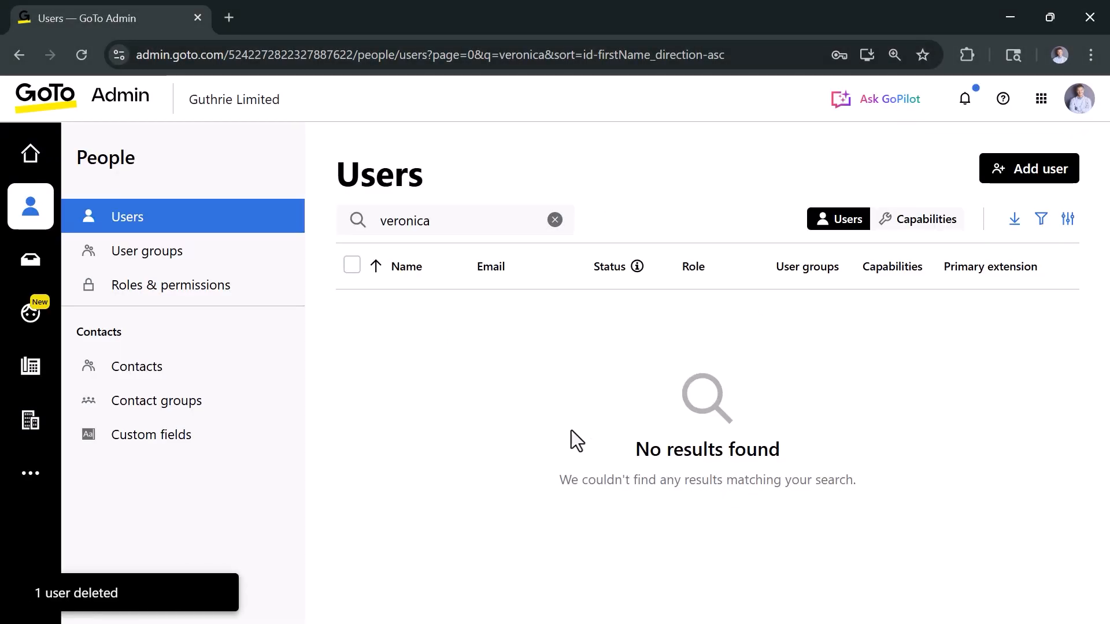